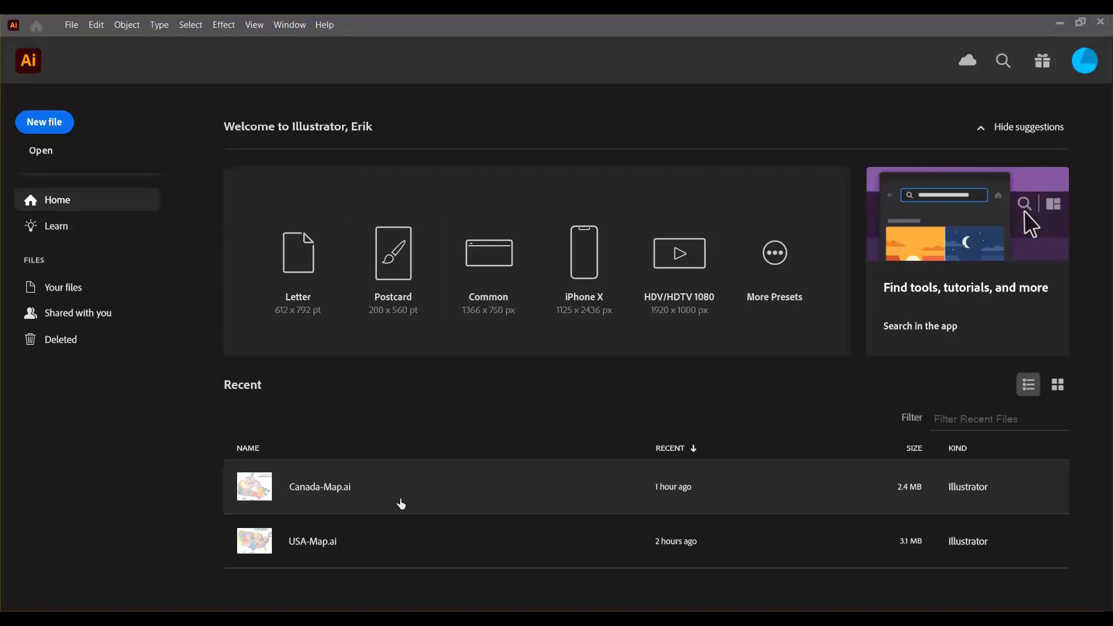
Open Canada-Map.ai from the Home screen's Recent files list
left_click(373, 495)
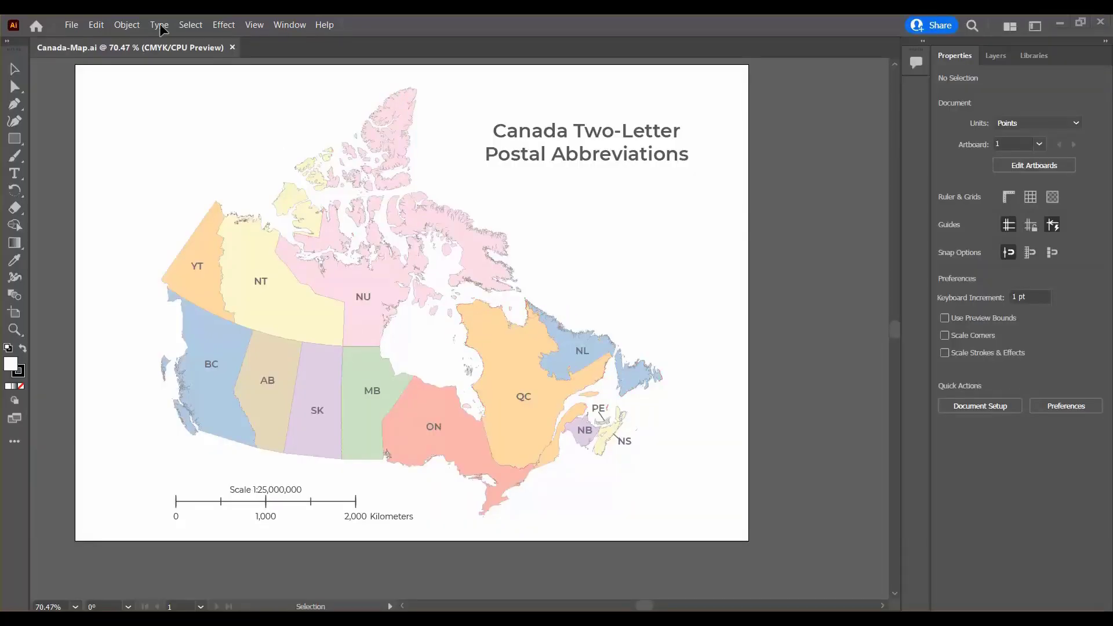
In General preferences, set User Interface brightness to the darkest swatch and confirm
left_click(96, 26)
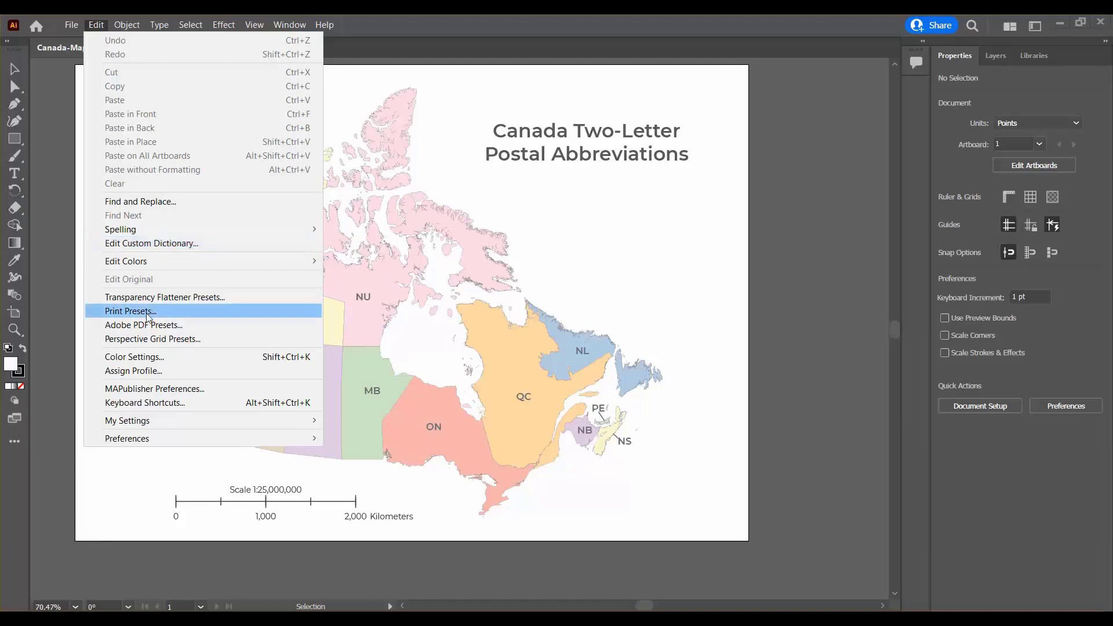
mouse_move(287, 439)
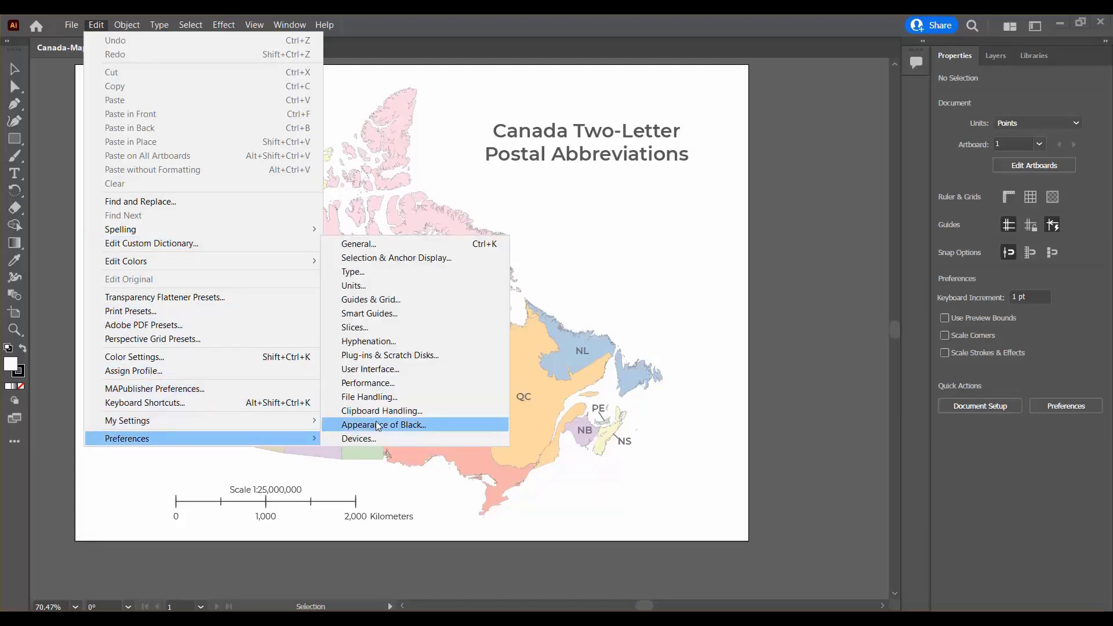
left_click(360, 244)
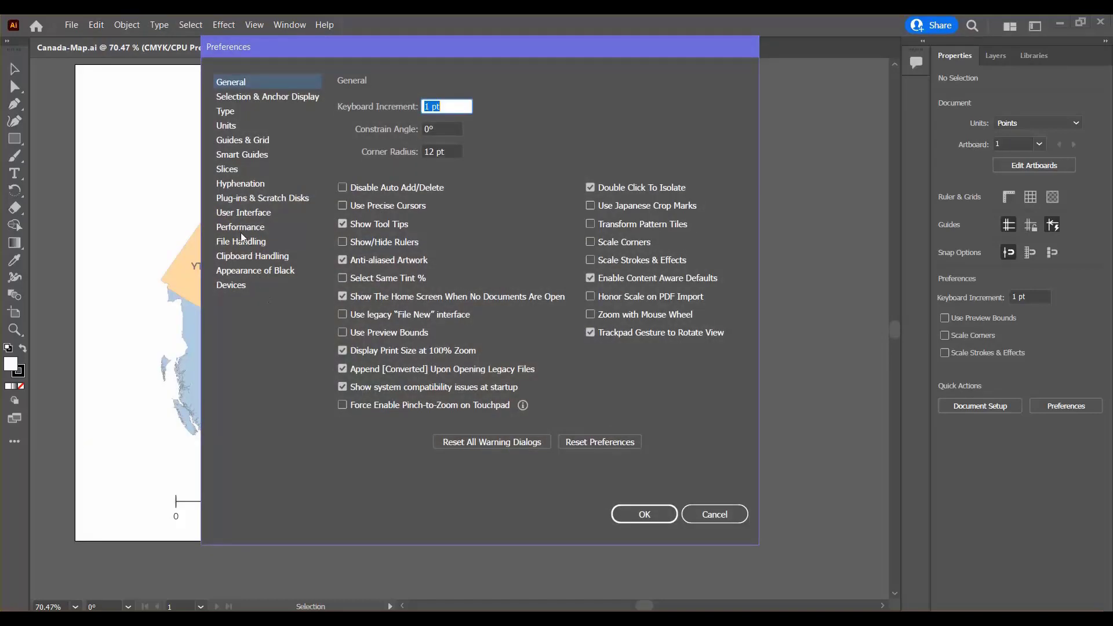
left_click(236, 215)
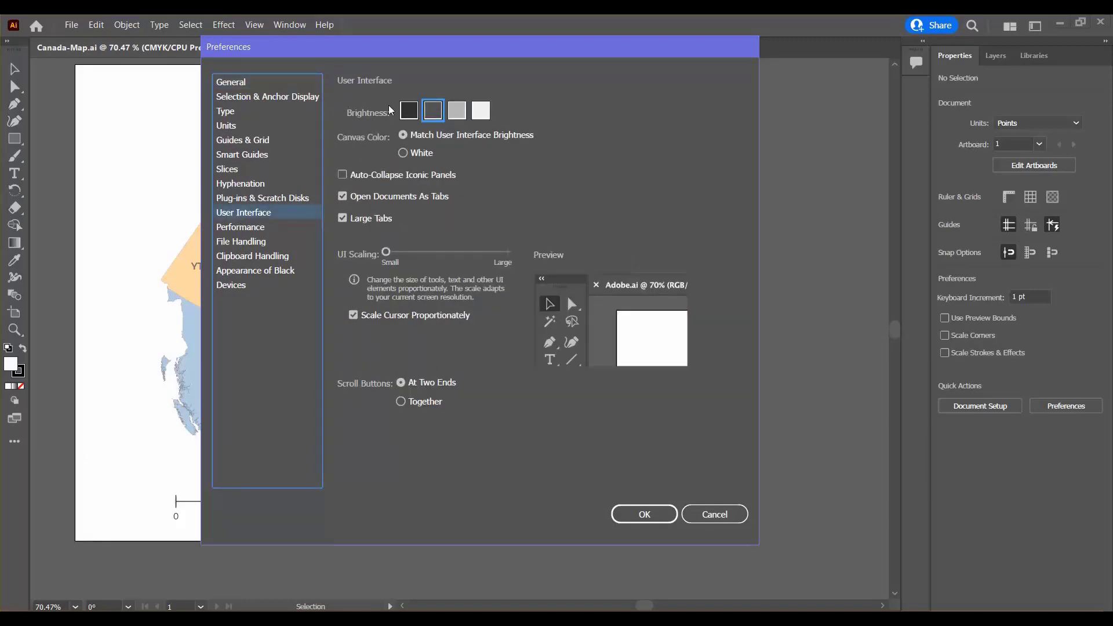
left_click(410, 113)
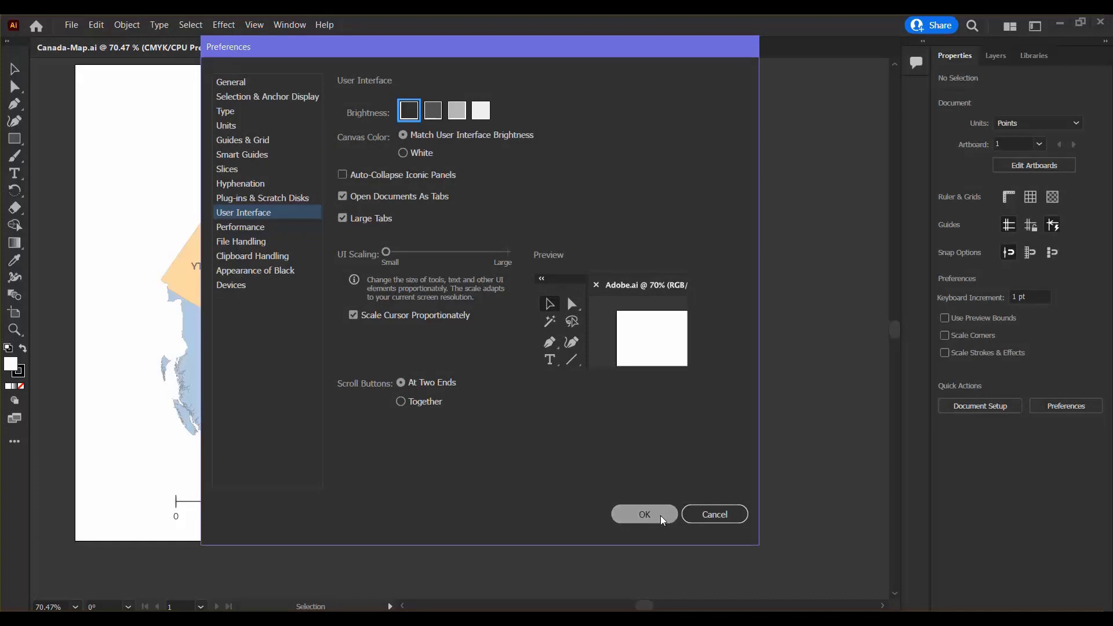
left_click(645, 514)
left_click(95, 24)
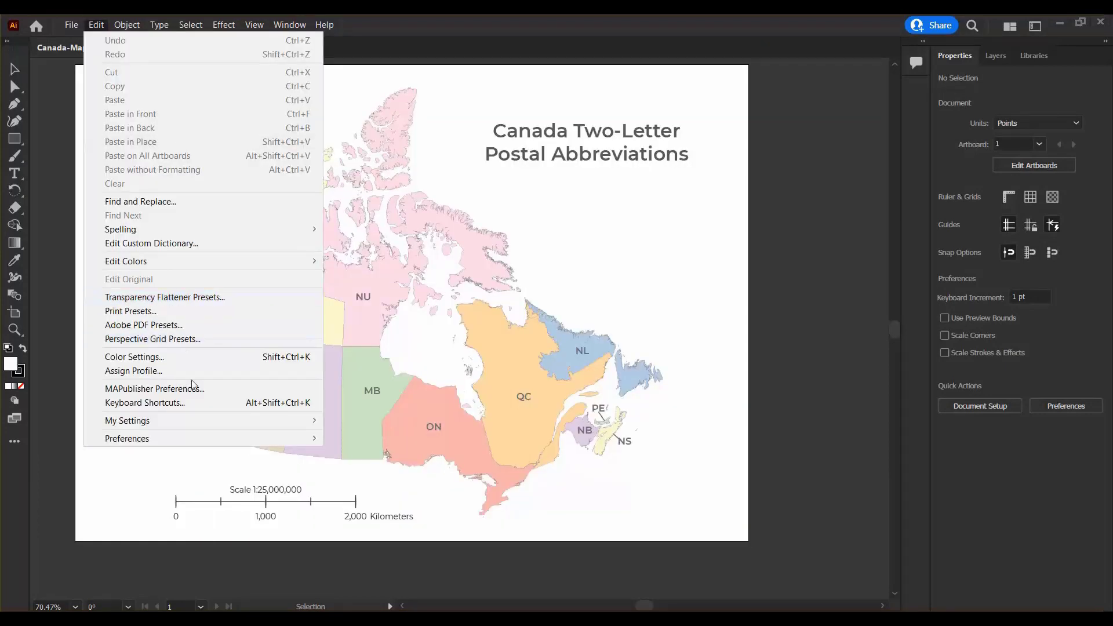
left_click(174, 389)
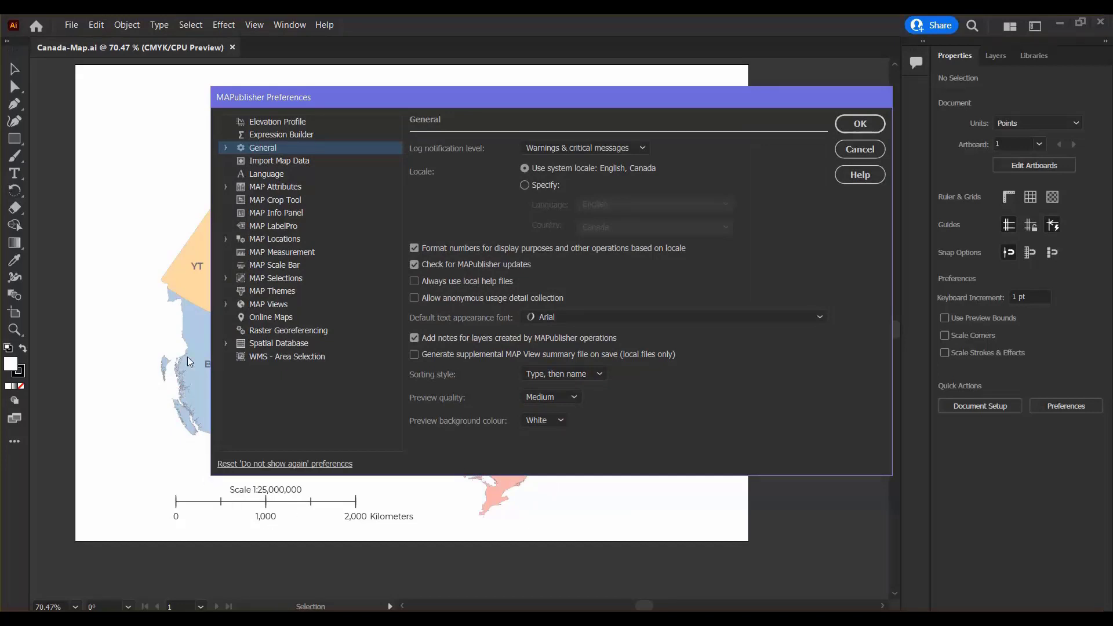
left_click(283, 214)
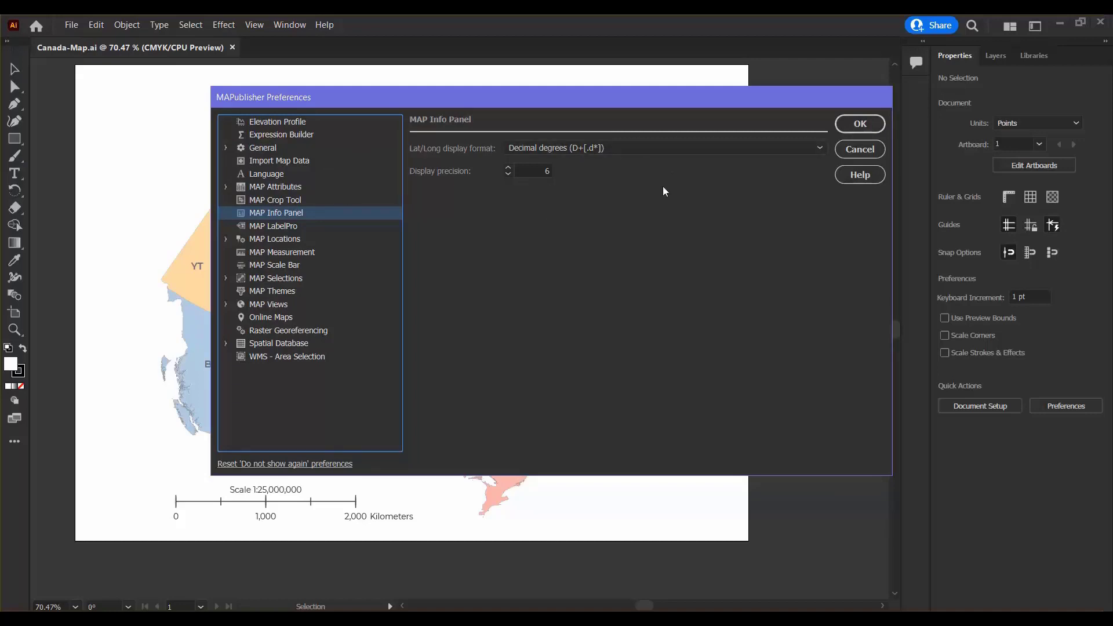
left_click(282, 148)
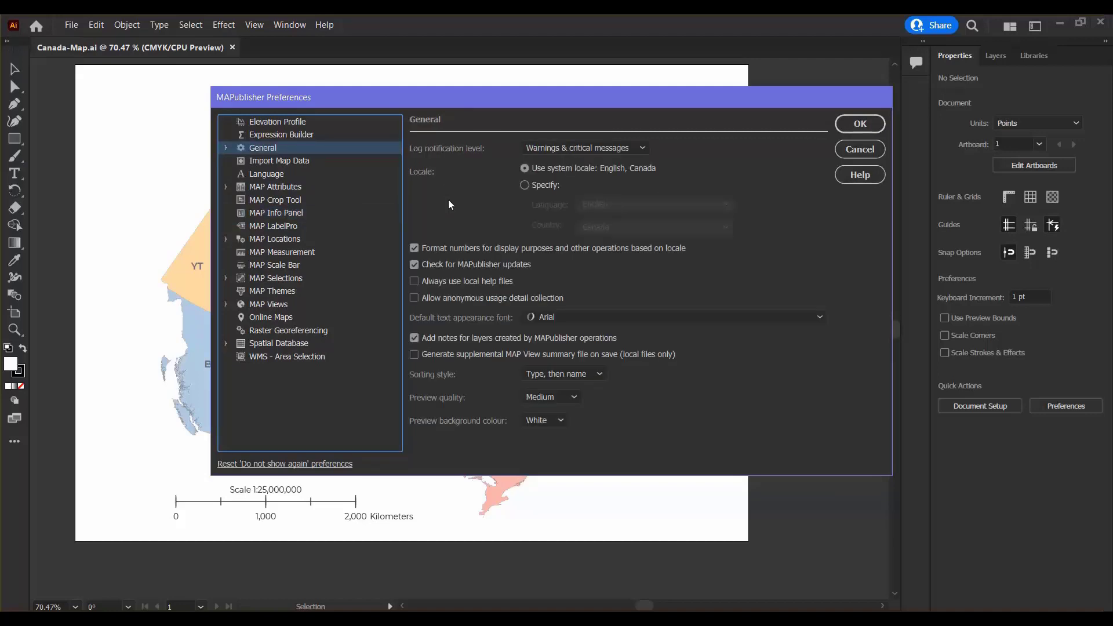
left_click(872, 124)
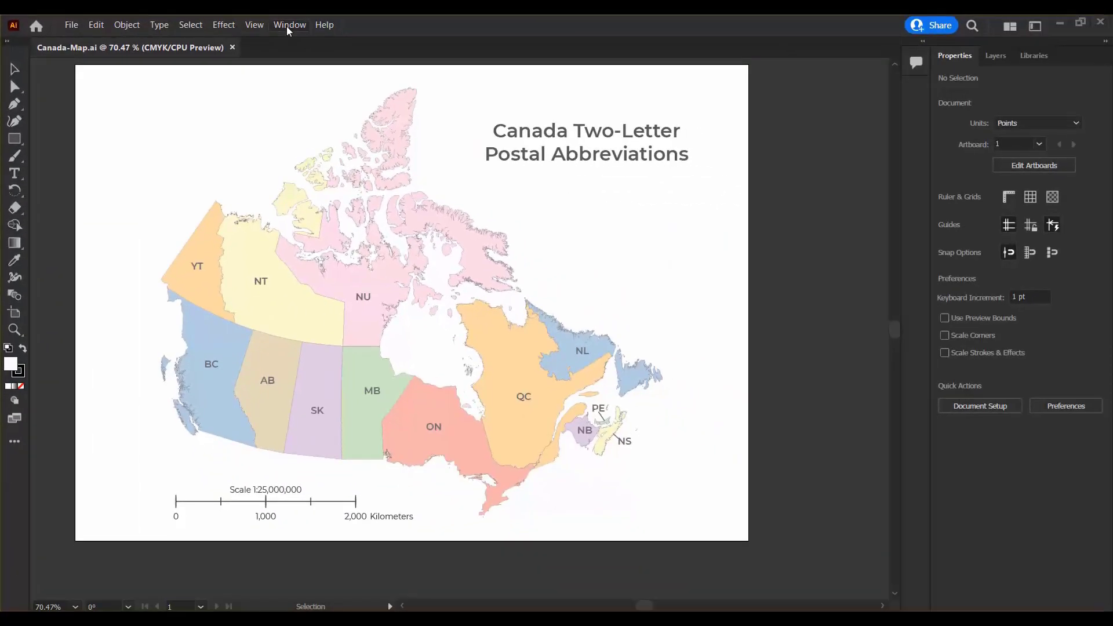
Switch the workspace to Essentials Classic from the Window menu
left_click(519, 48)
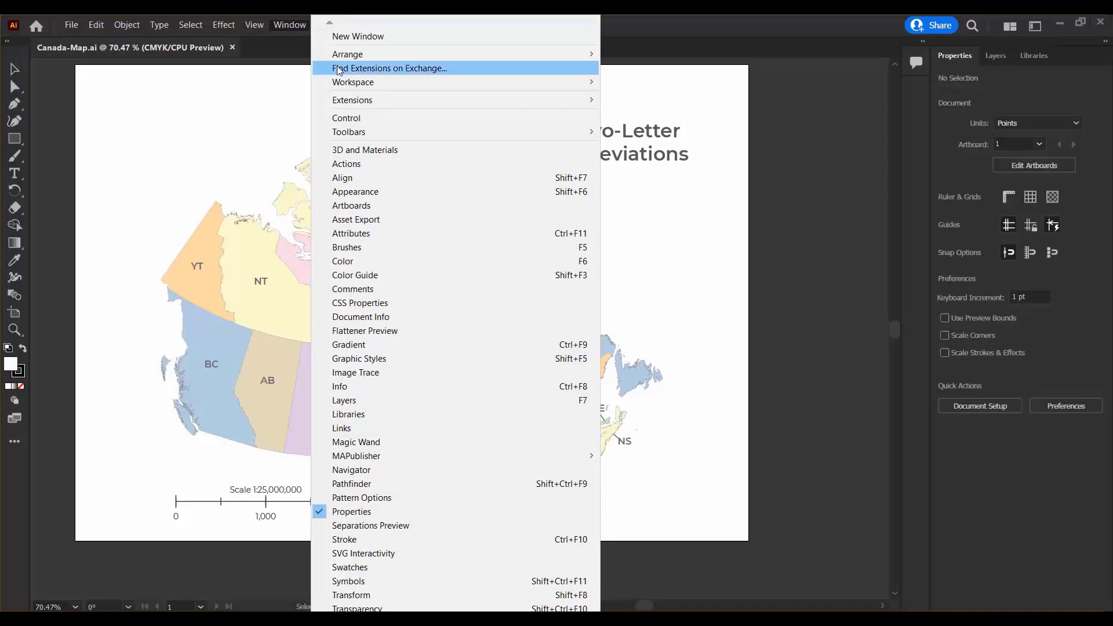
mouse_move(423, 83)
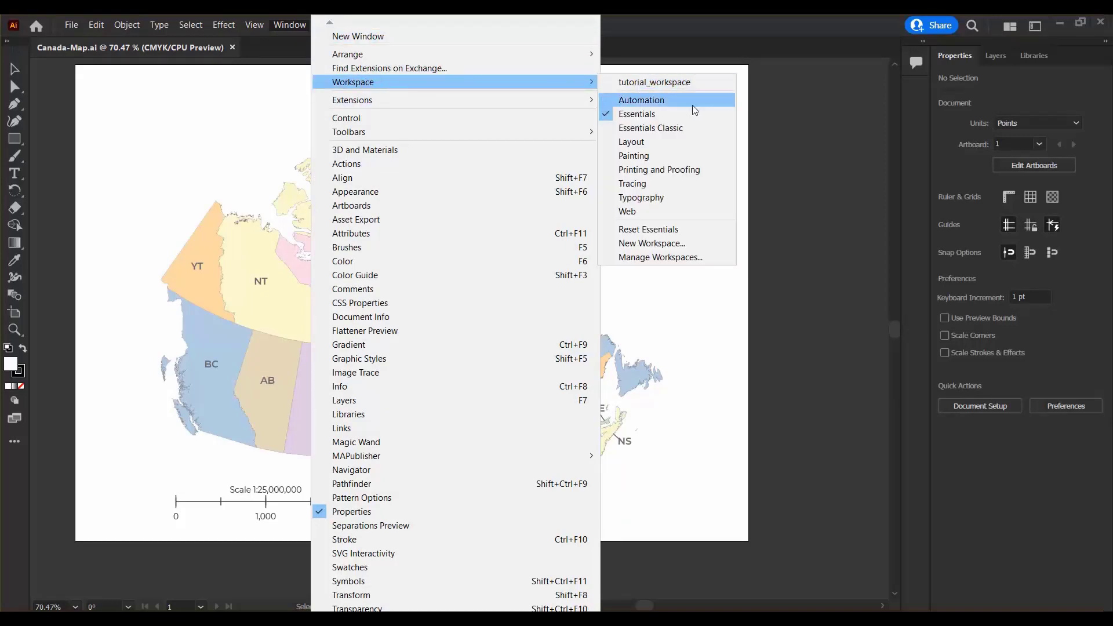
left_click(677, 132)
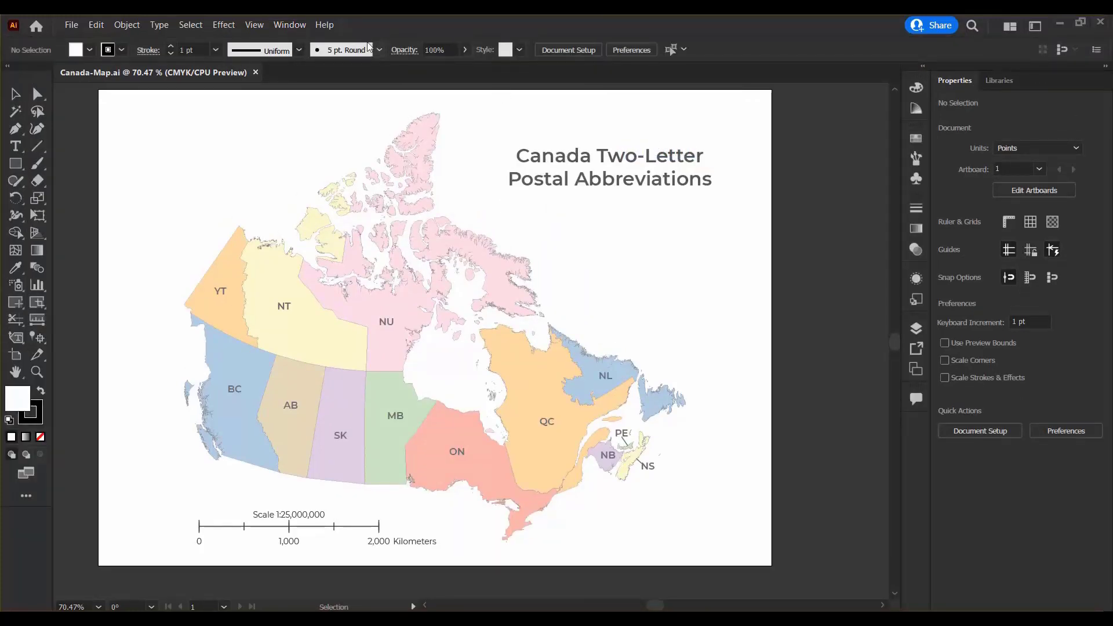
Show the MAPublisher MAP Toolbar and dock it across the top of the workspace
left_click(291, 25)
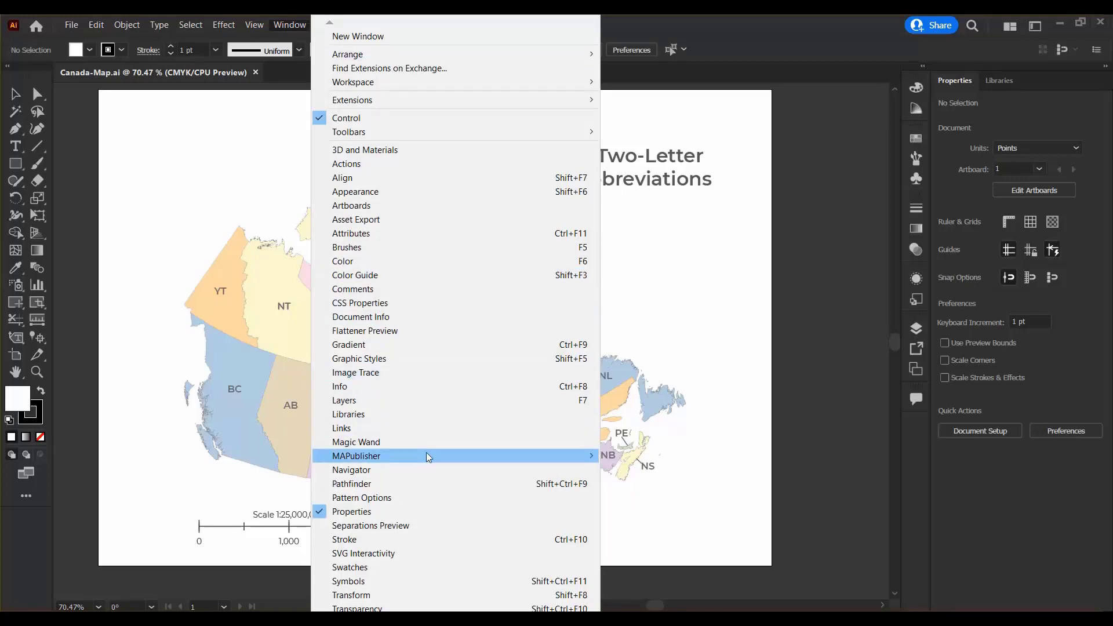
mouse_move(504, 455)
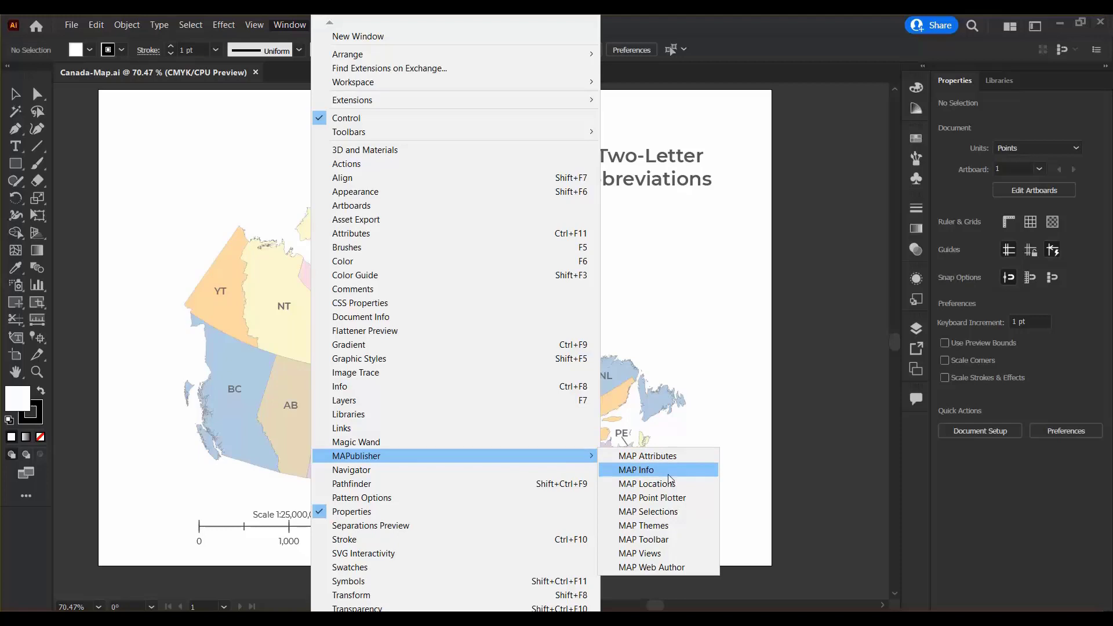
left_click(667, 543)
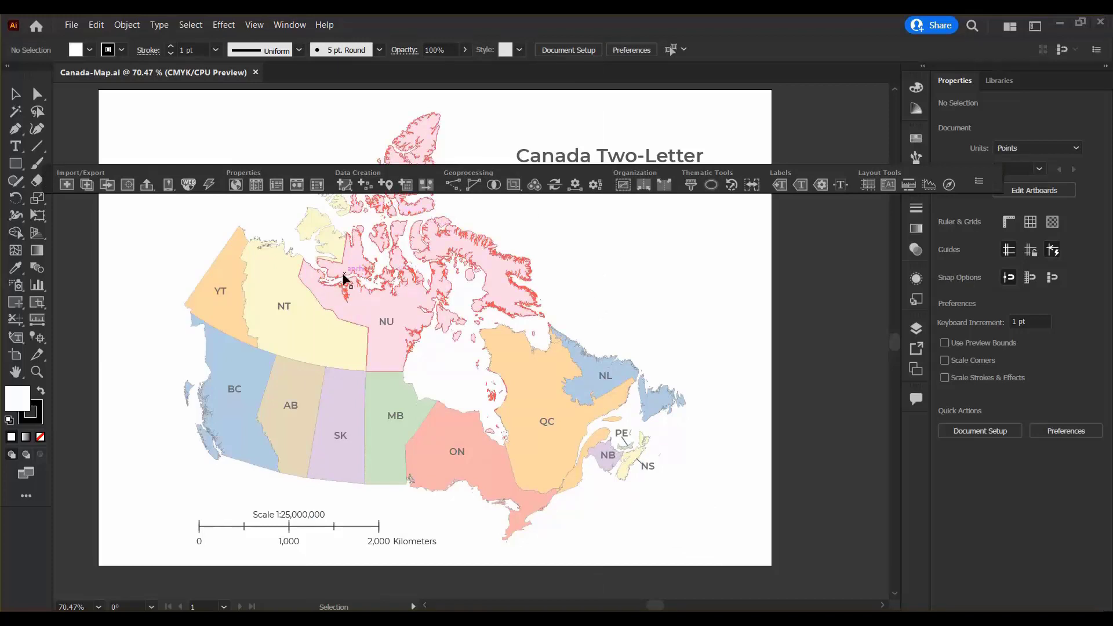
left_click_drag(50, 185, 64, 68)
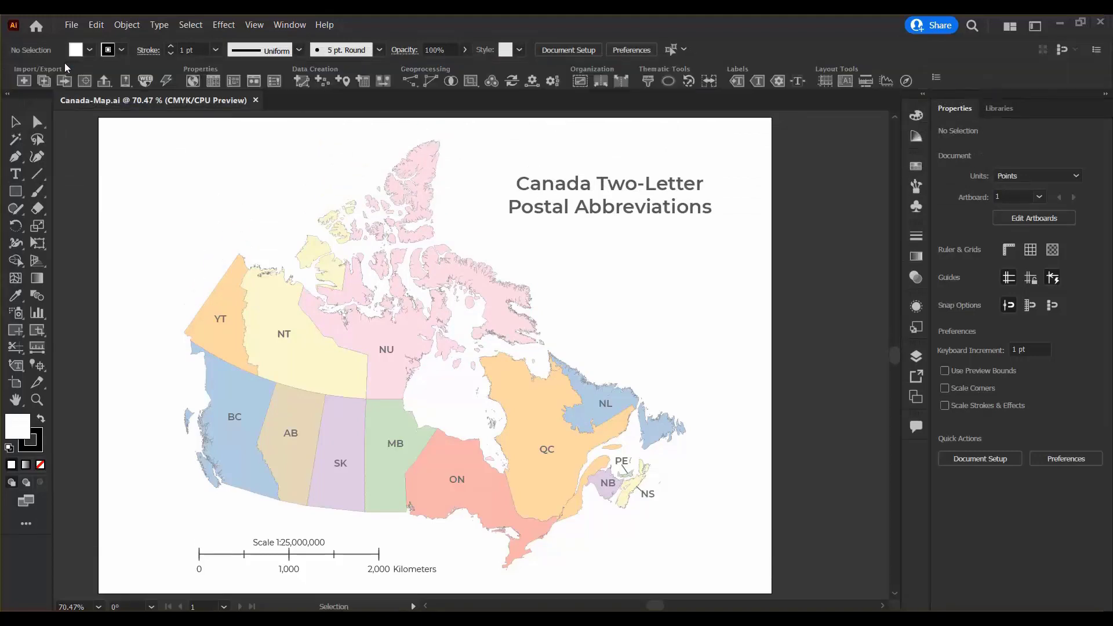
Open the MAP Views panel and move the floating panel lower down
left_click(292, 29)
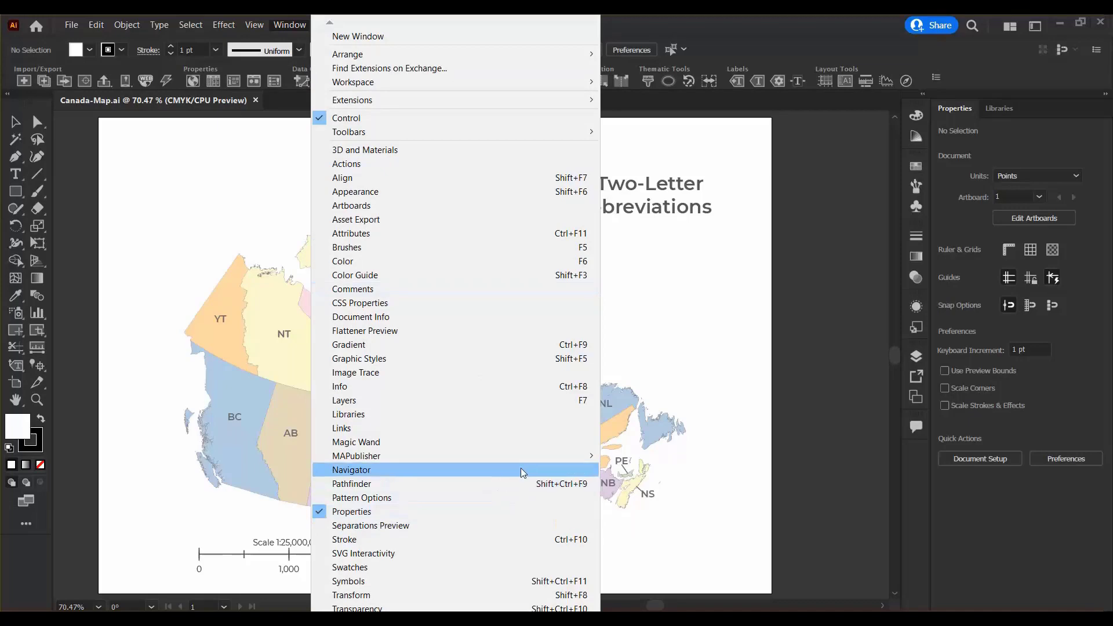
mouse_move(546, 459)
left_click(668, 558)
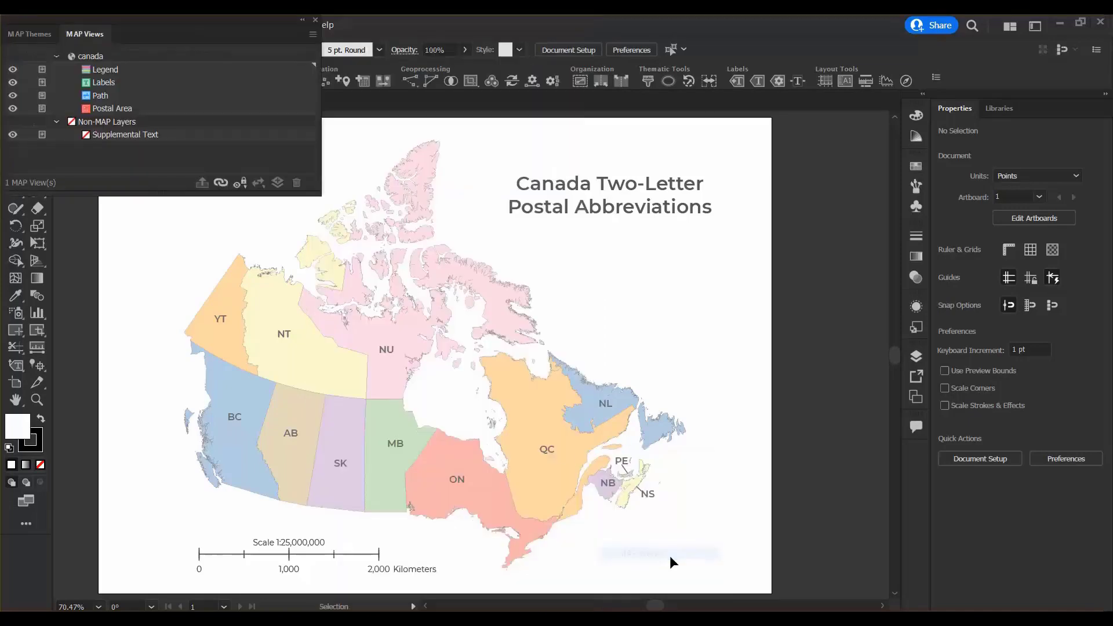
left_click_drag(236, 24, 320, 177)
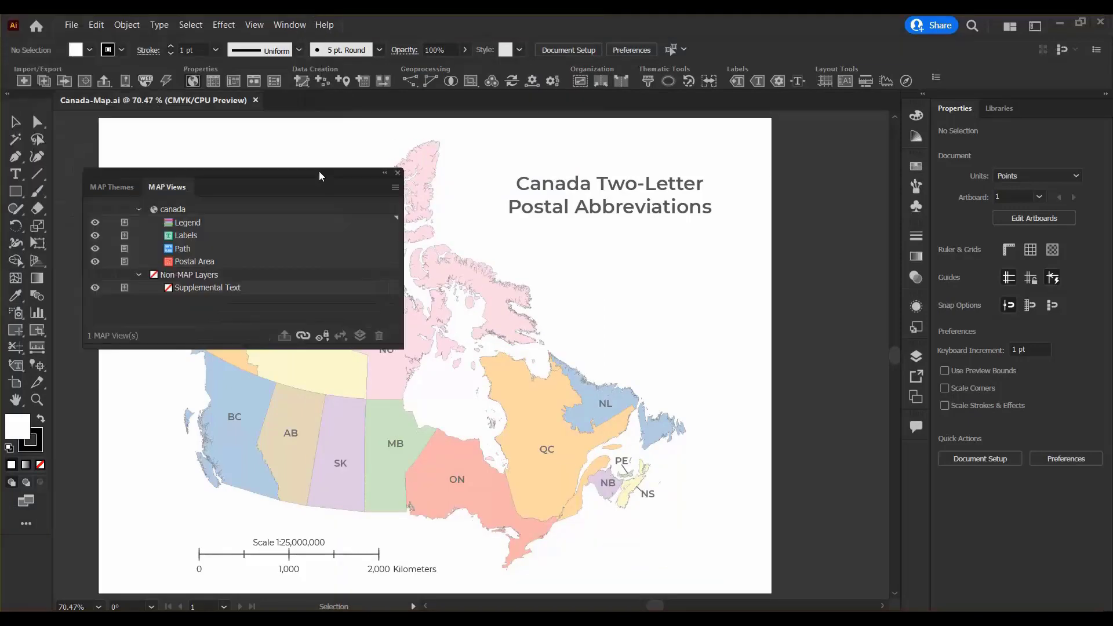
Add the MAP Themes and MAP Selections panels, then dock the group on the right
left_click(290, 25)
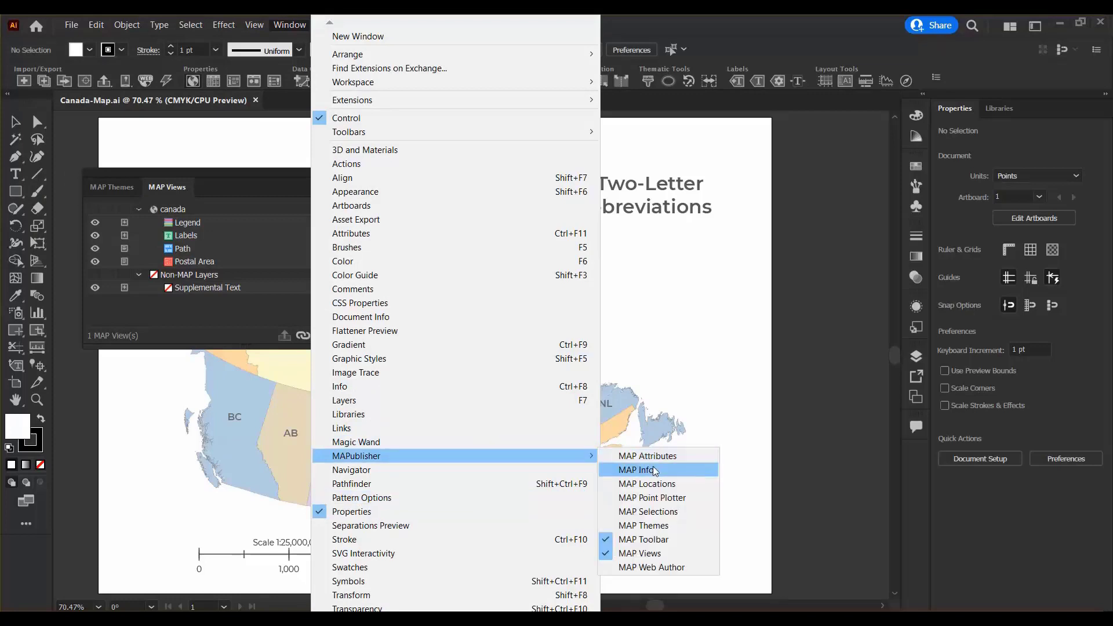
left_click(650, 525)
left_click(290, 25)
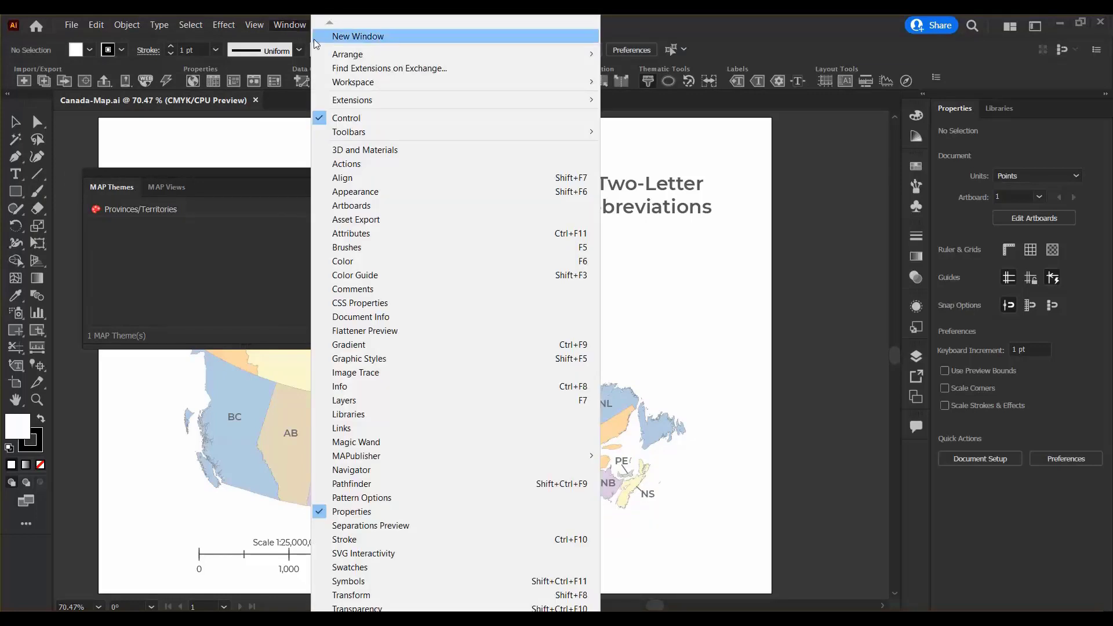
mouse_move(510, 459)
left_click(649, 511)
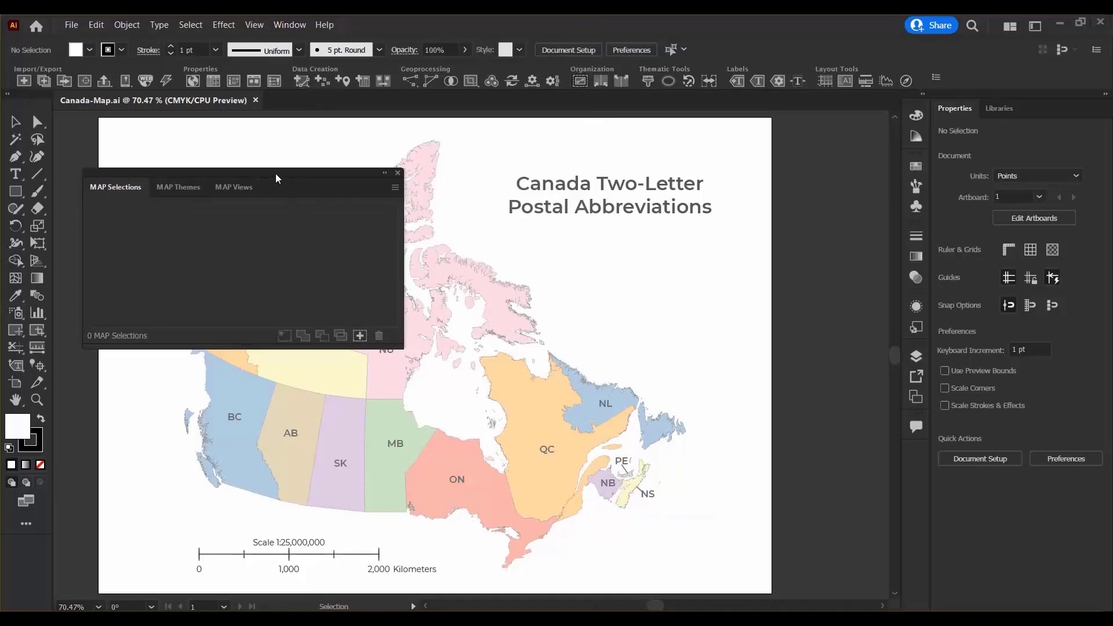
left_click_drag(136, 177, 920, 113)
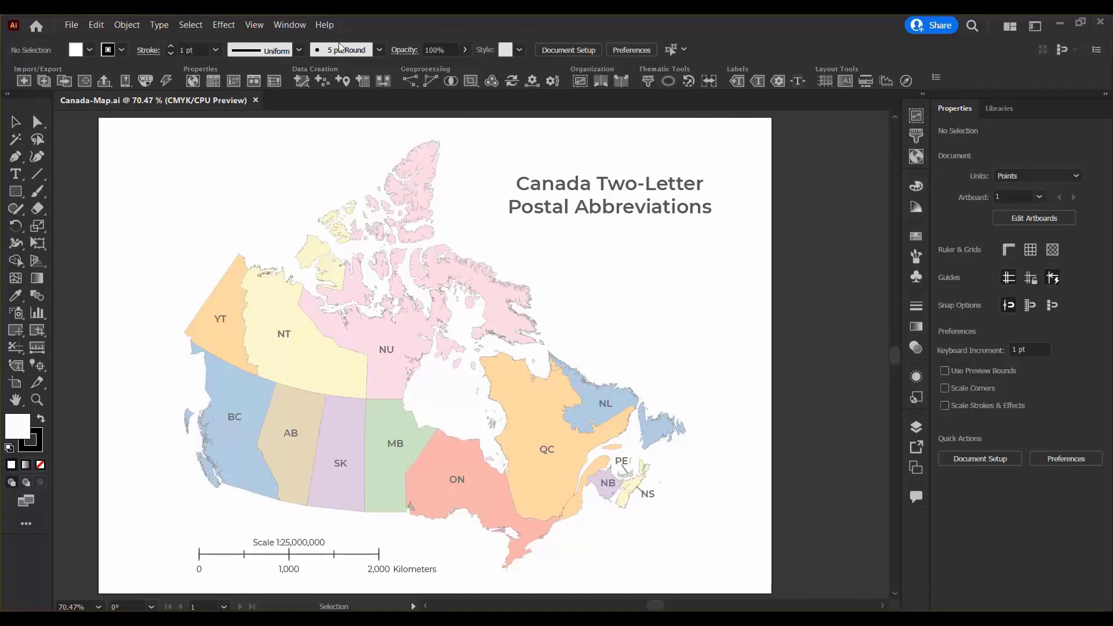
left_click(293, 25)
mouse_move(477, 84)
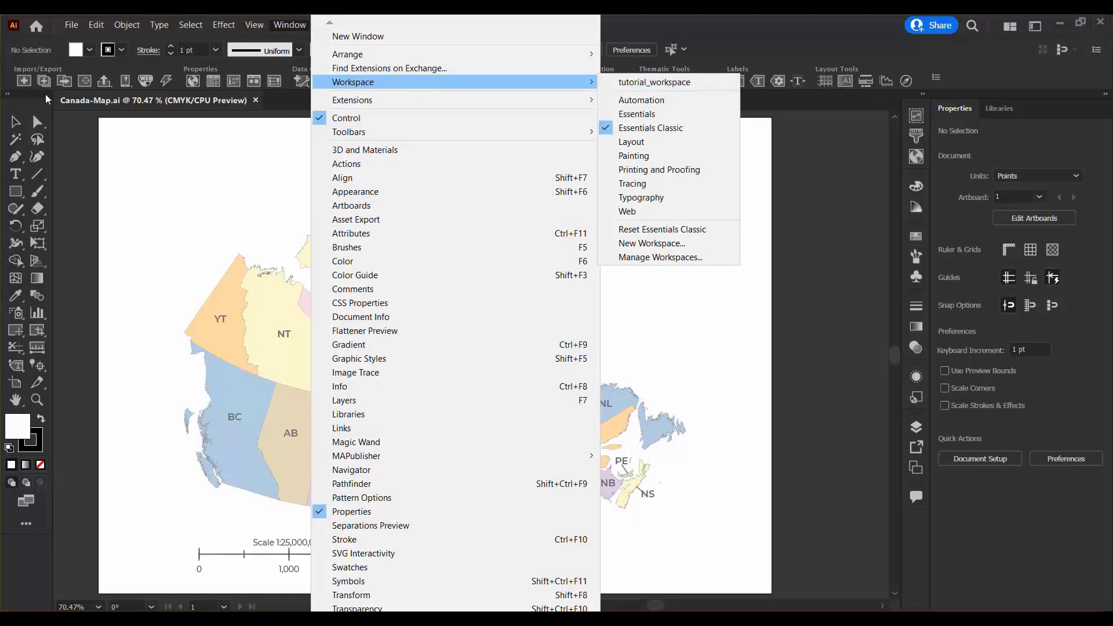
left_click(46, 99)
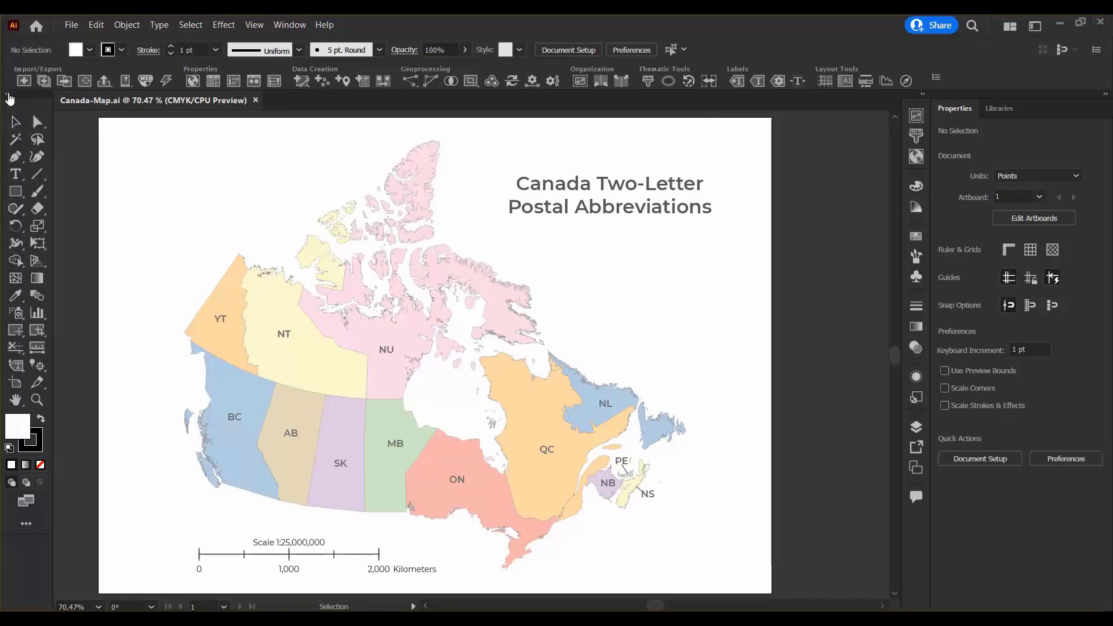
left_click(8, 96)
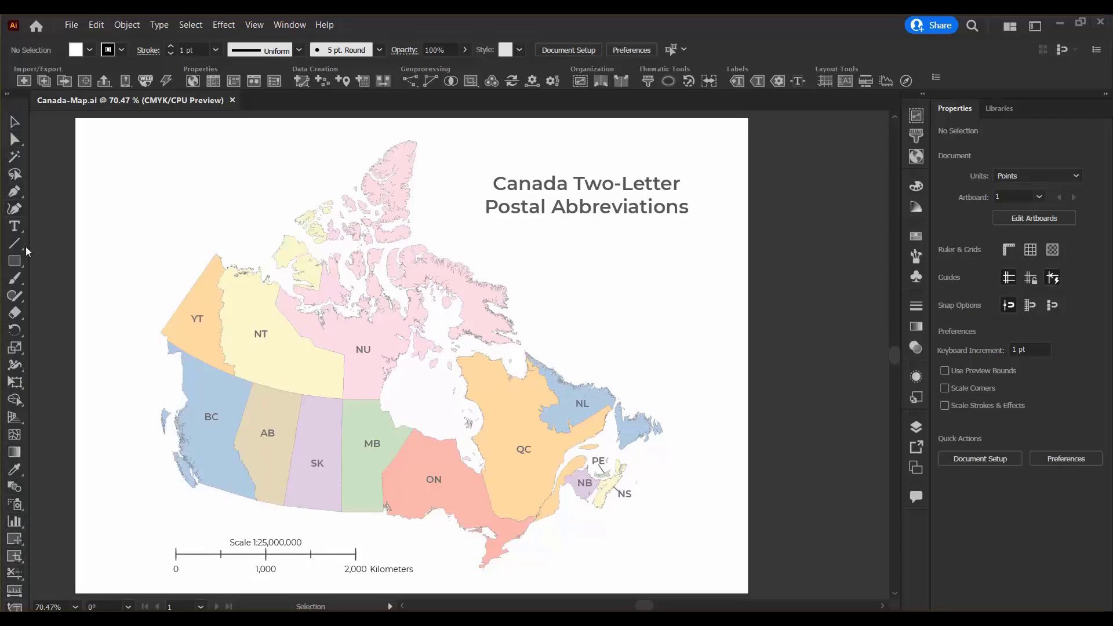
left_click(7, 94)
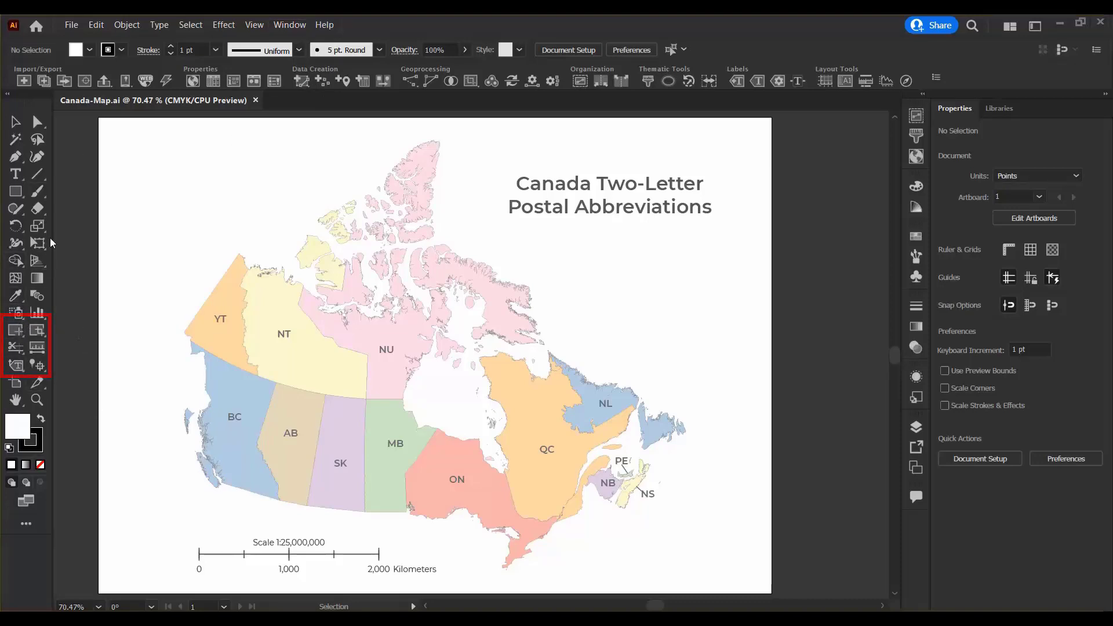
left_click(290, 26)
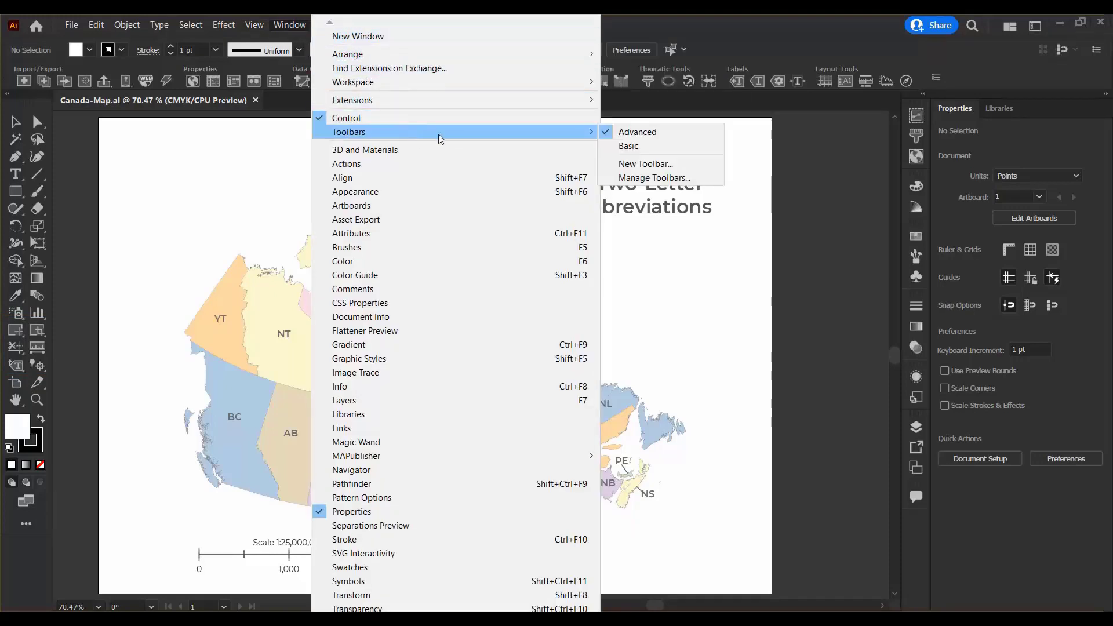
mouse_move(589, 132)
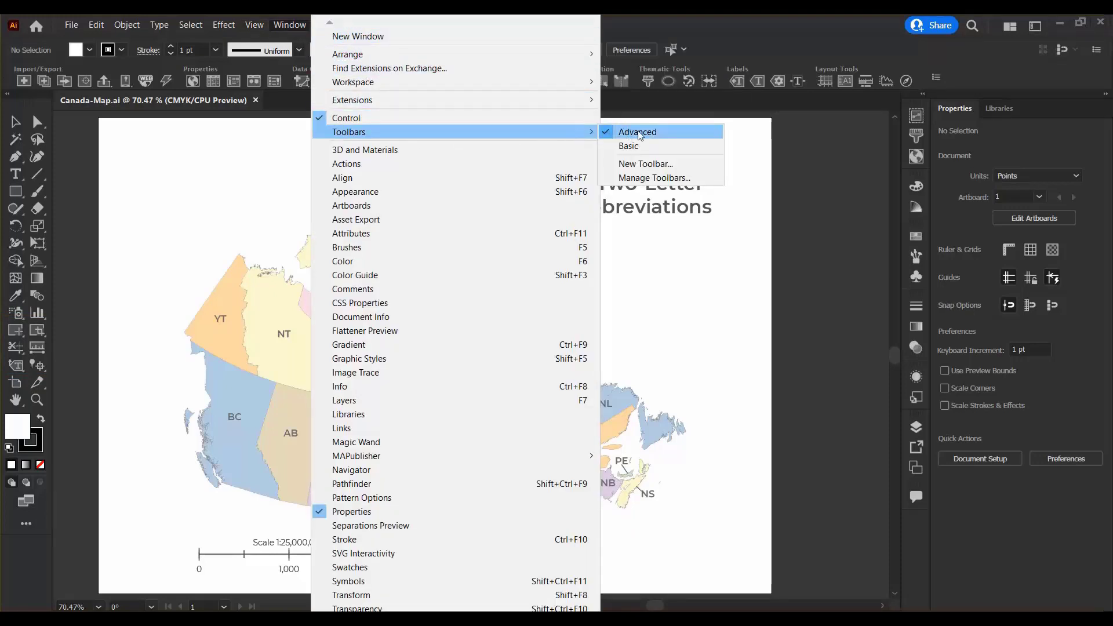
left_click(738, 31)
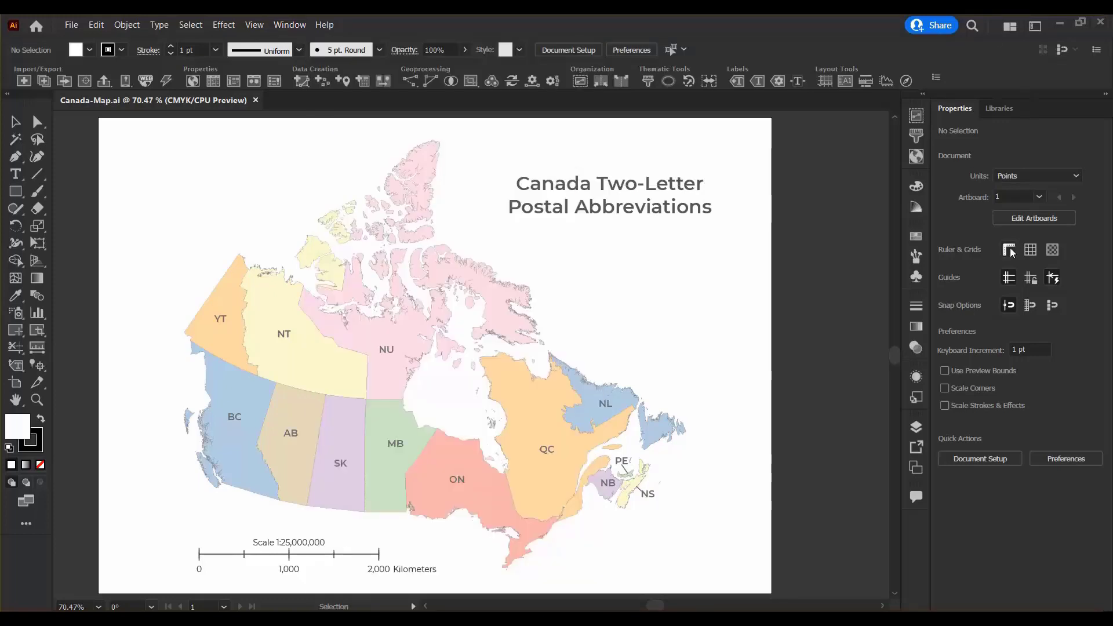
Dock the Layers panel beside Properties and Libraries, and collapse Asset Export/Artboards
left_click(916, 427)
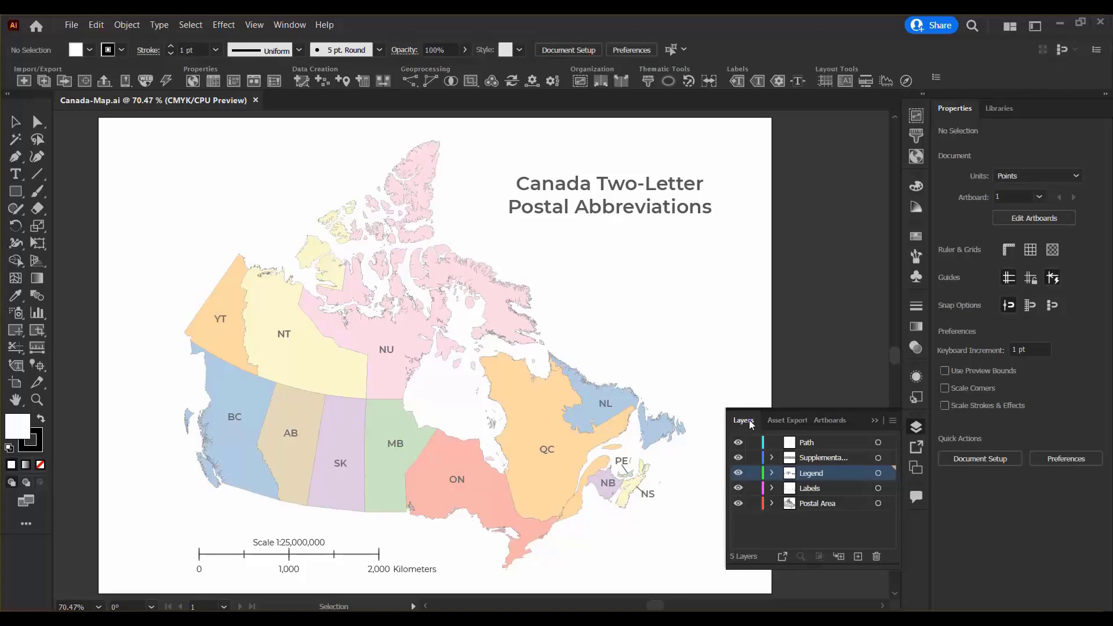
left_click_drag(736, 426, 1053, 111)
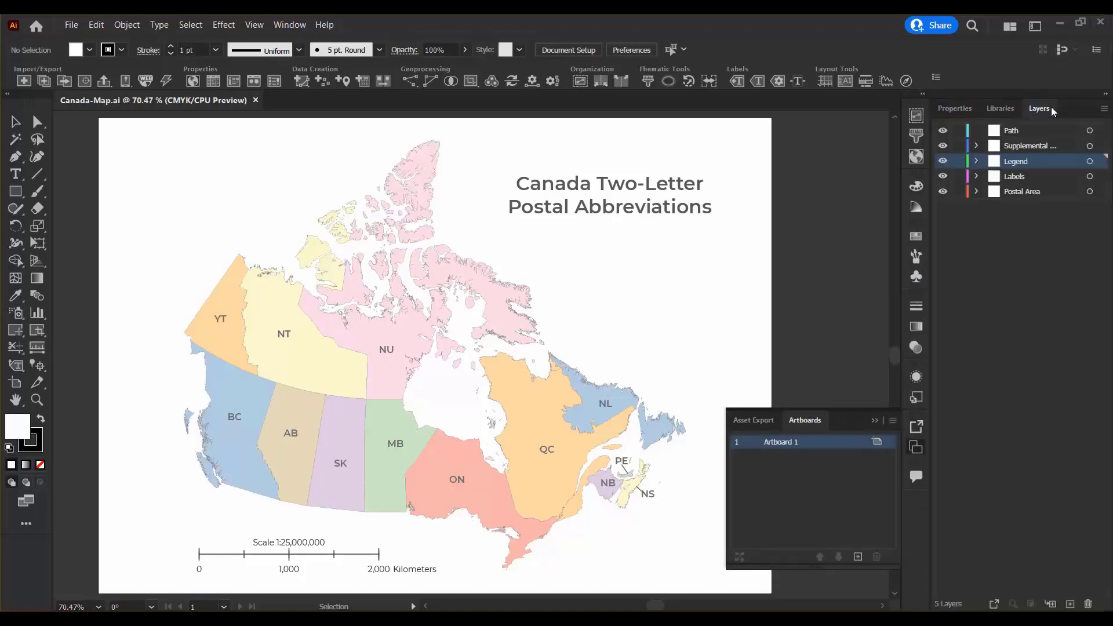
left_click(876, 422)
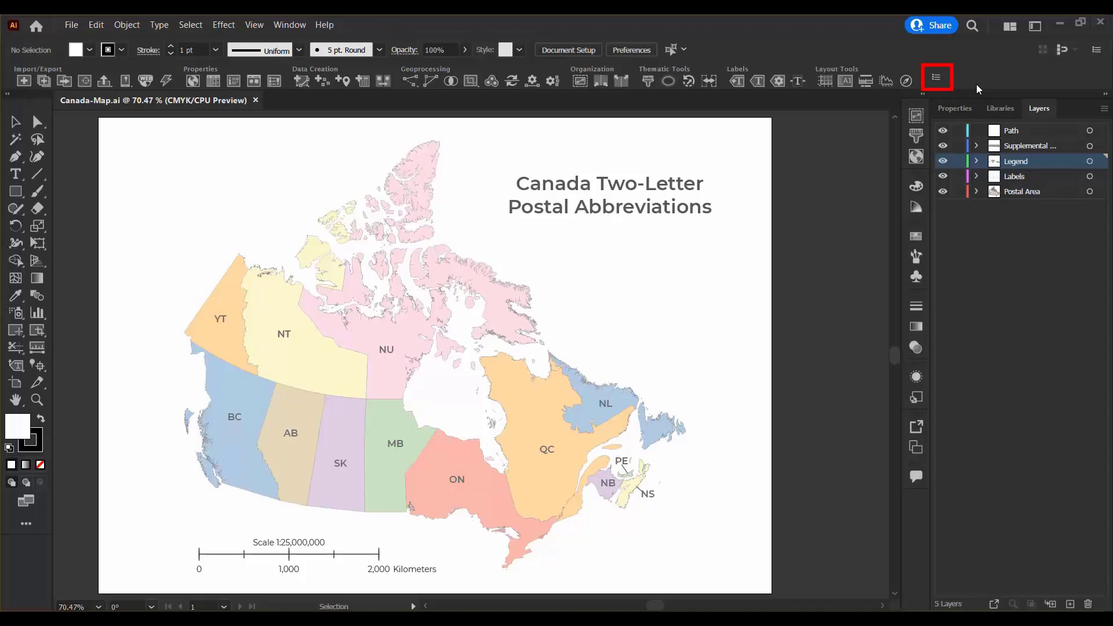
Uncheck Import/Export in the MAP toolbar's group list to hide those tools
left_click(938, 79)
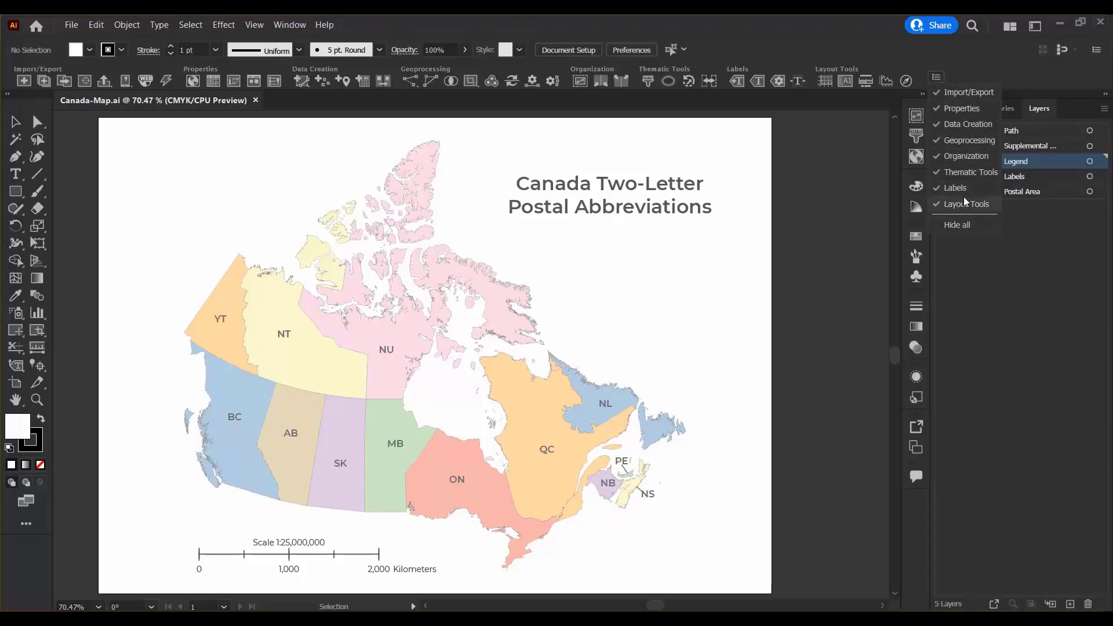
left_click(961, 100)
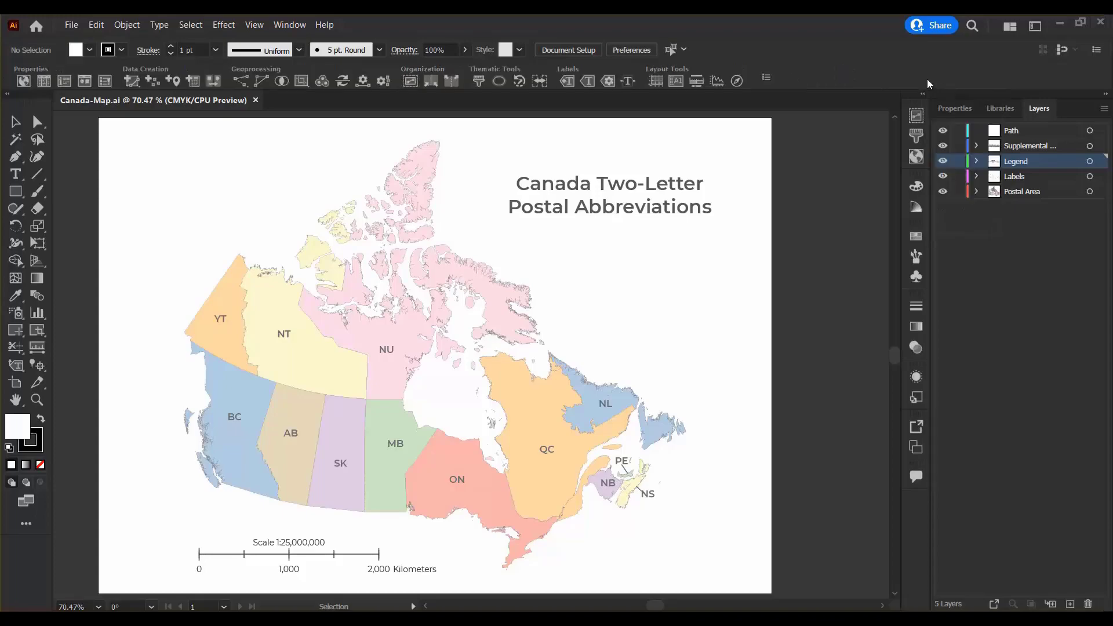